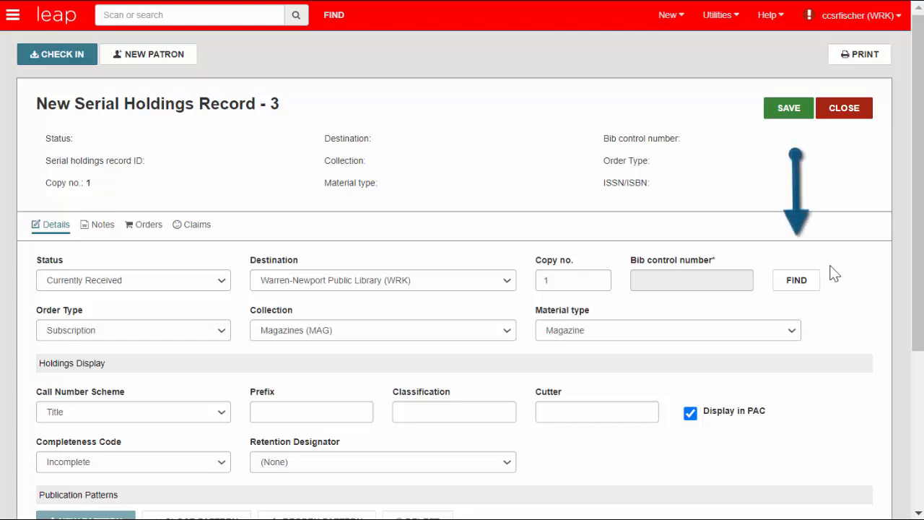
# Start a bibliographic record search for the new holdings record and filter it to the material type Periodical (per)
pyautogui.click(809, 282)
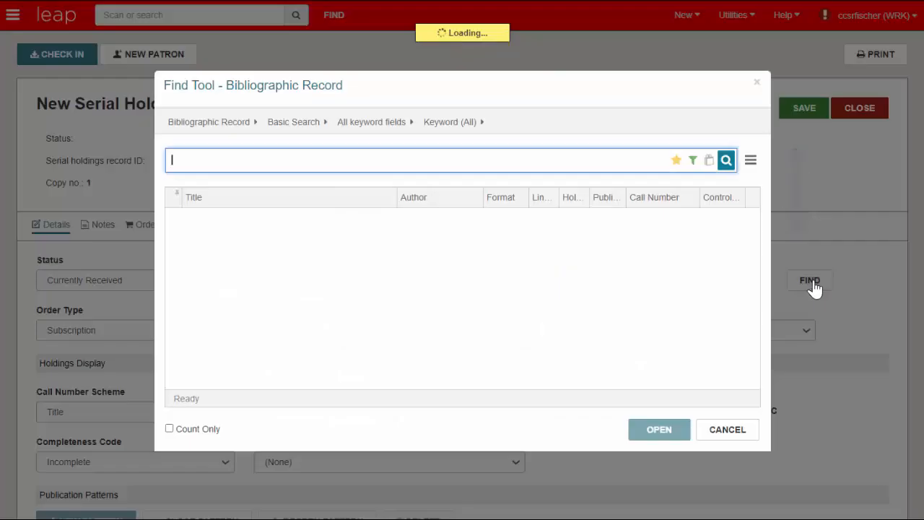
pyautogui.click(692, 161)
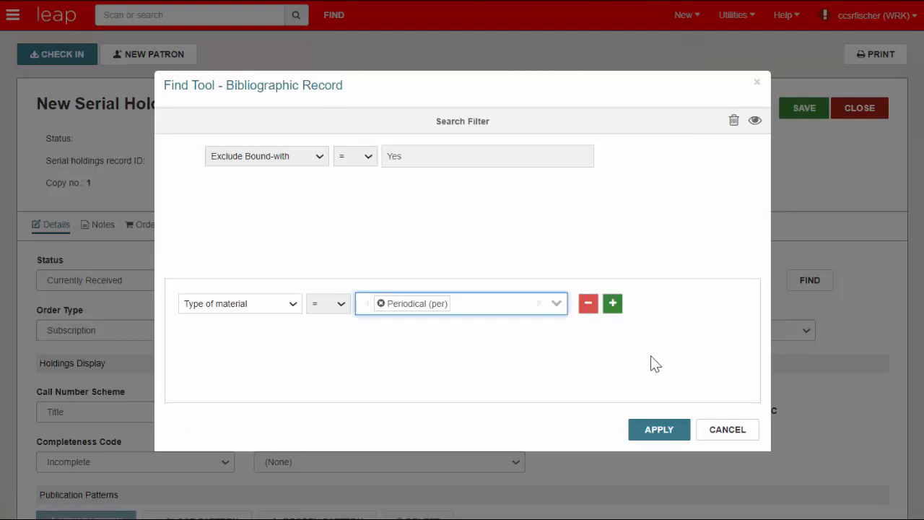
pyautogui.click(681, 437)
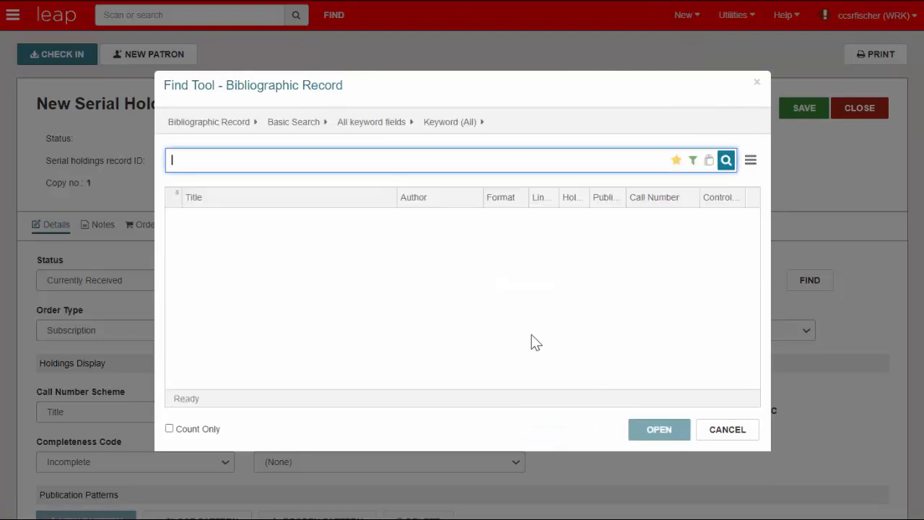
# Search for "library journal", link the Library journal. periodical to the serial holdings record, and save the record
pyautogui.write('library journal')
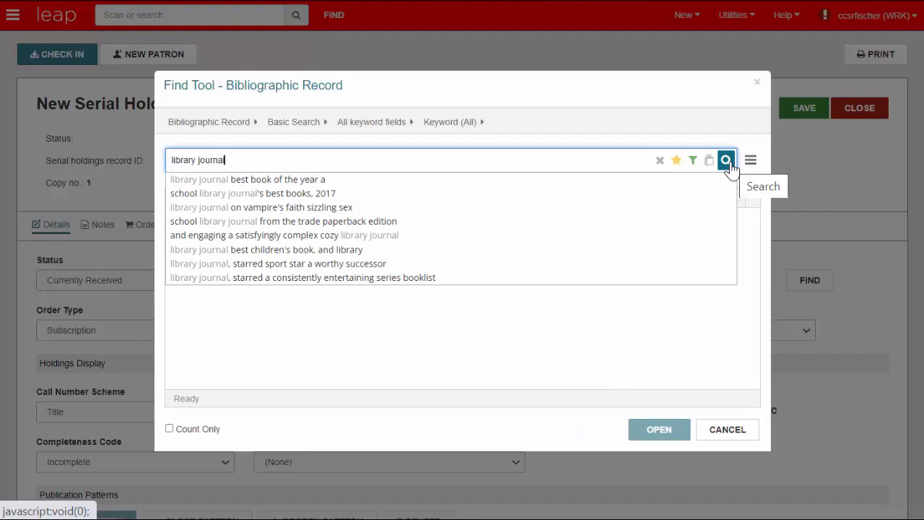
pyautogui.click(726, 162)
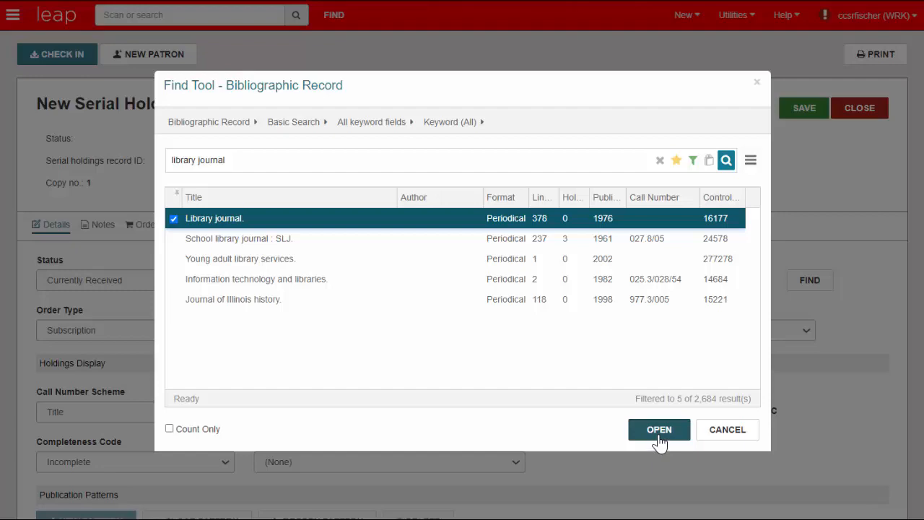
pyautogui.click(659, 431)
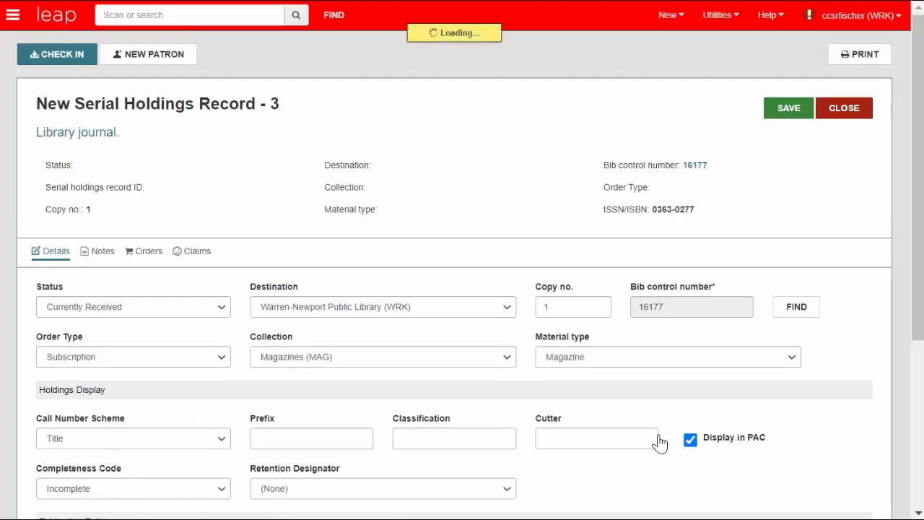
pyautogui.click(796, 120)
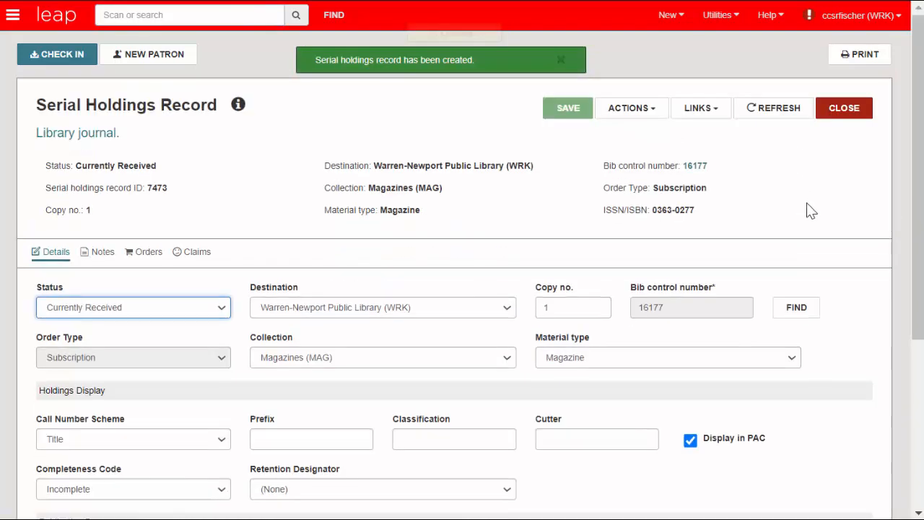
# Create a new publication pattern for the holdings record from the Monthly ((June 2019)) template
pyautogui.scroll(-3, 128, 472)
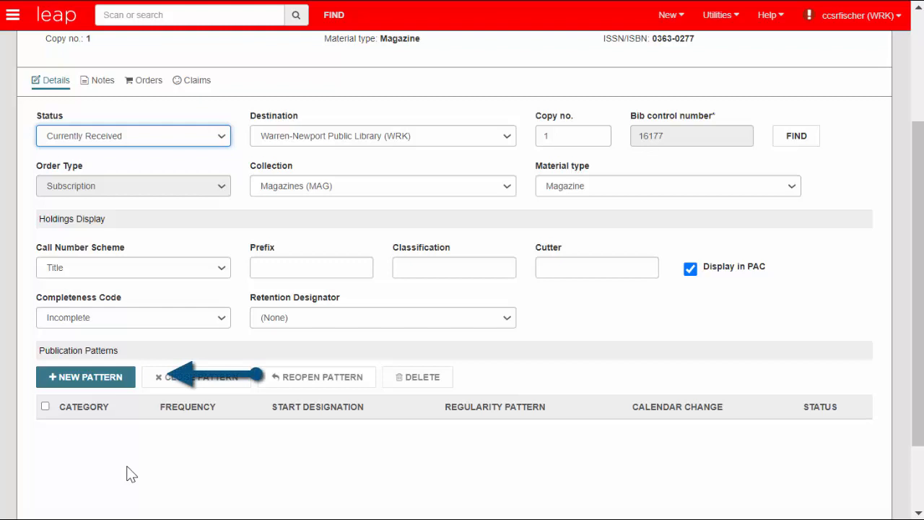
pyautogui.click(103, 382)
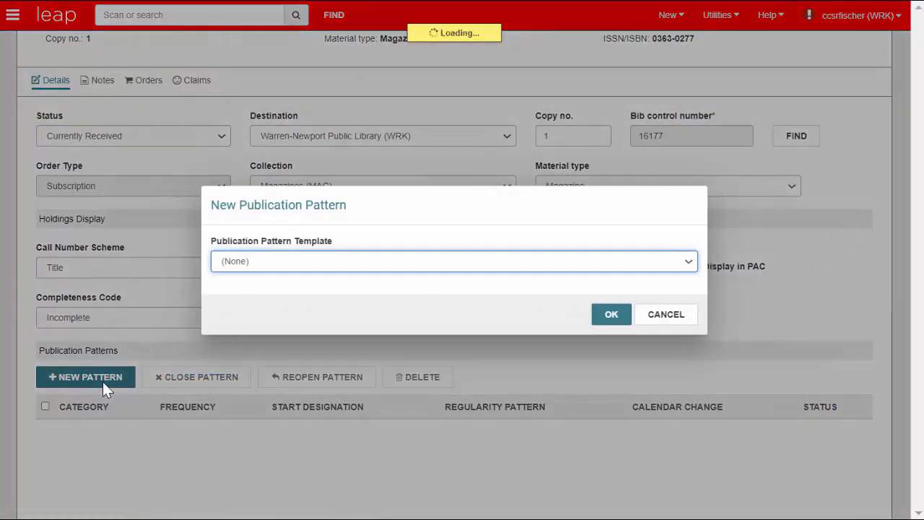
pyautogui.click(411, 267)
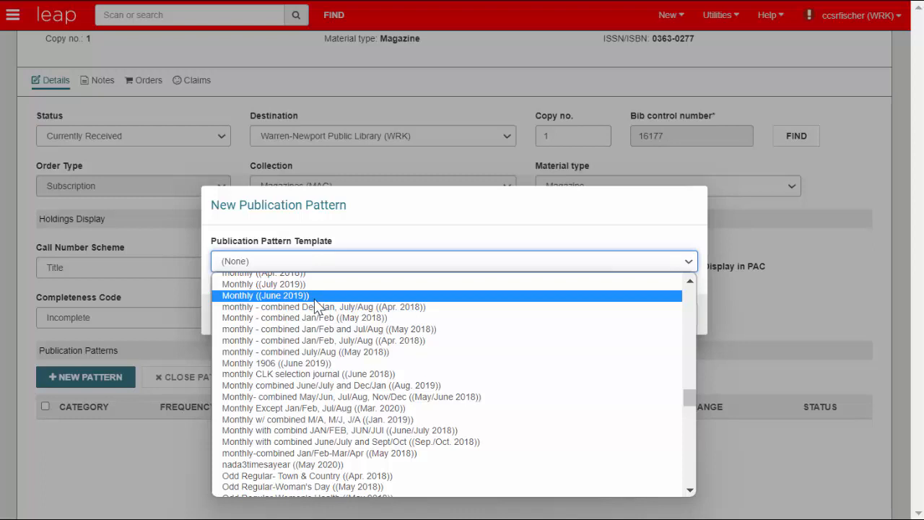
pyautogui.click(314, 298)
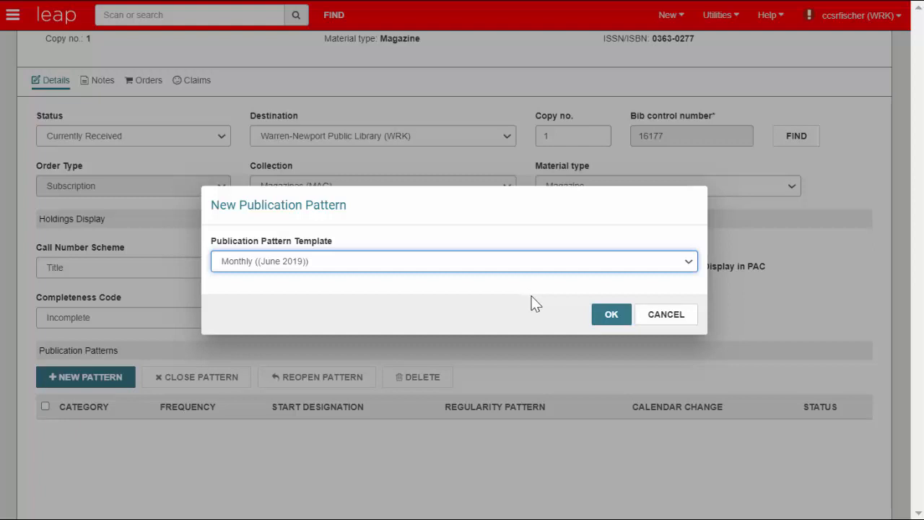
pyautogui.click(610, 318)
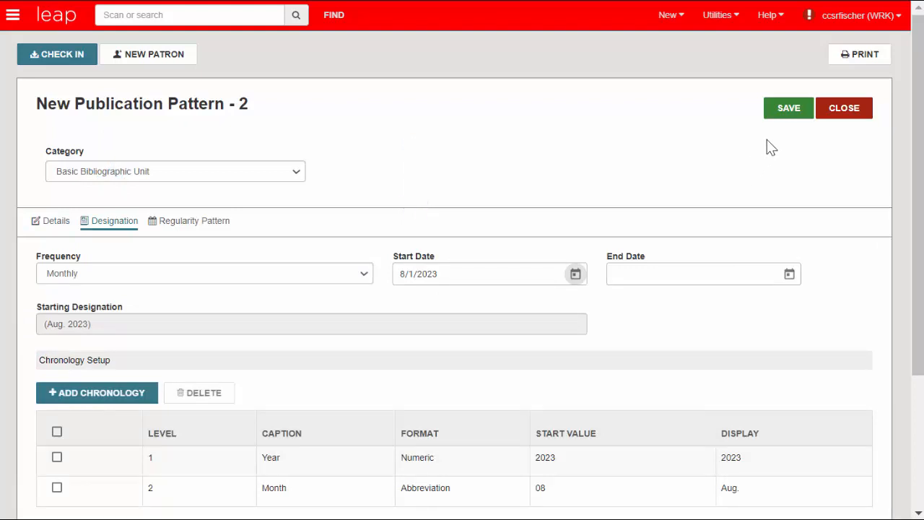
# Save the monthly publication pattern with the 8/1/2023 start date, predict its issues, and close the pattern
pyautogui.click(785, 114)
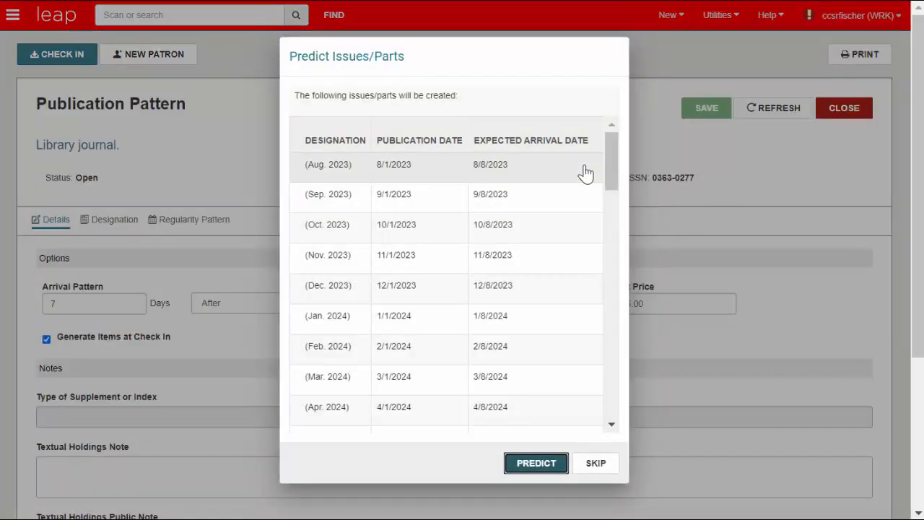
pyautogui.click(538, 464)
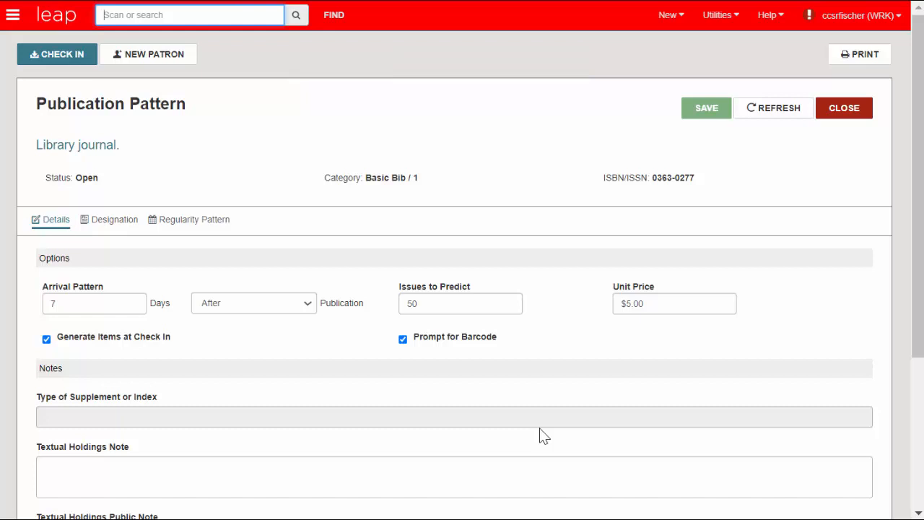
pyautogui.click(857, 116)
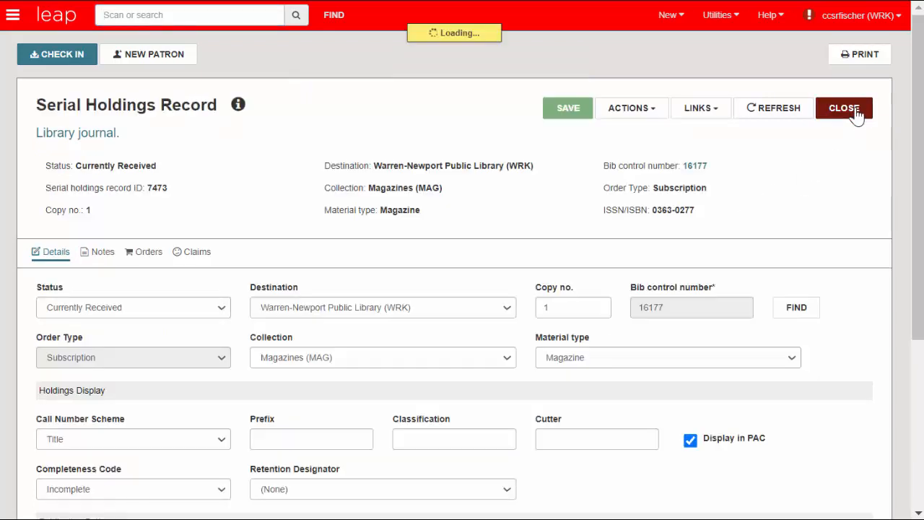
# Refresh the serial holdings record and review its list of publication patterns
pyautogui.click(775, 115)
pyautogui.scroll(-3, 400, 471)
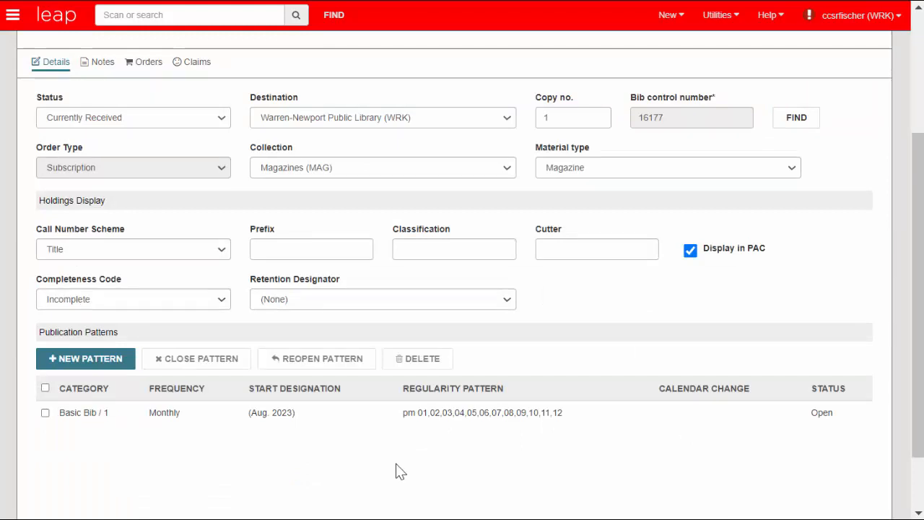
pyautogui.scroll(-2, 401, 472)
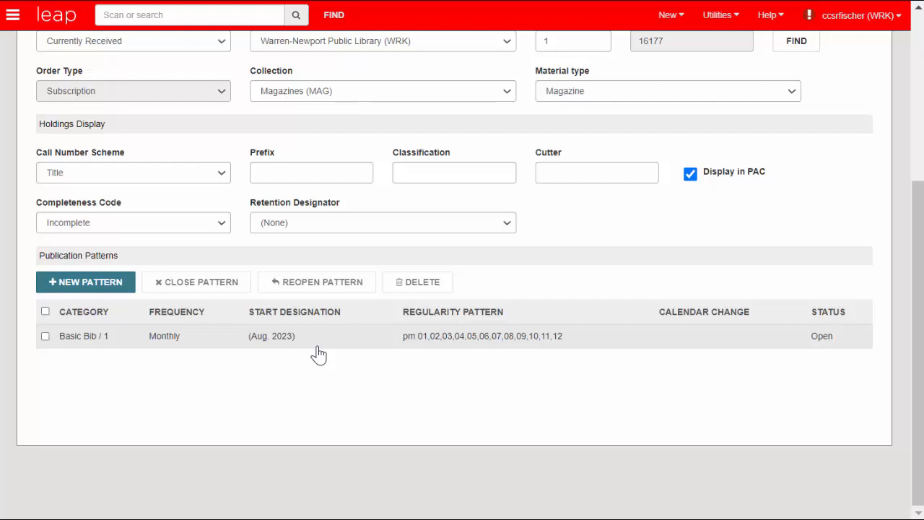
# Enter "Current issue + 1 year" as the shared public note of the serial holdings record
pyautogui.scroll(4, 318, 354)
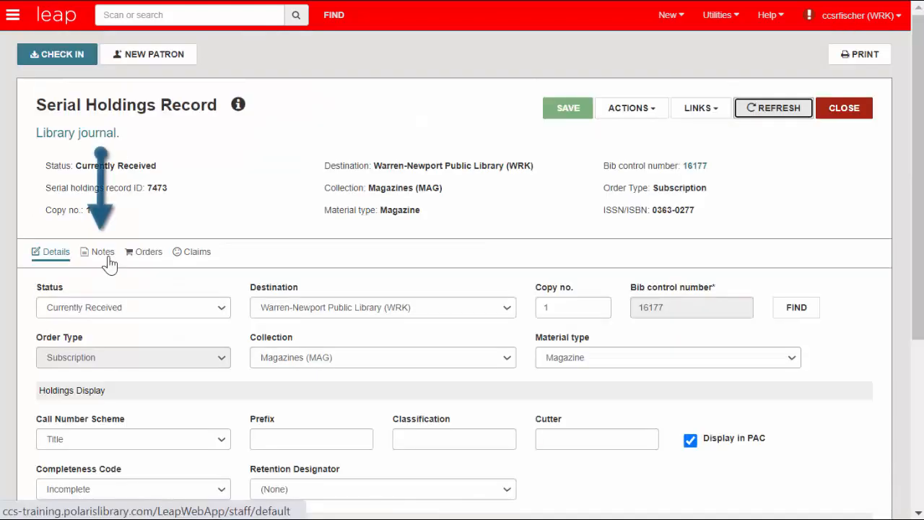
pyautogui.click(107, 261)
pyautogui.click(133, 383)
pyautogui.write('Current issue + 1 year.')
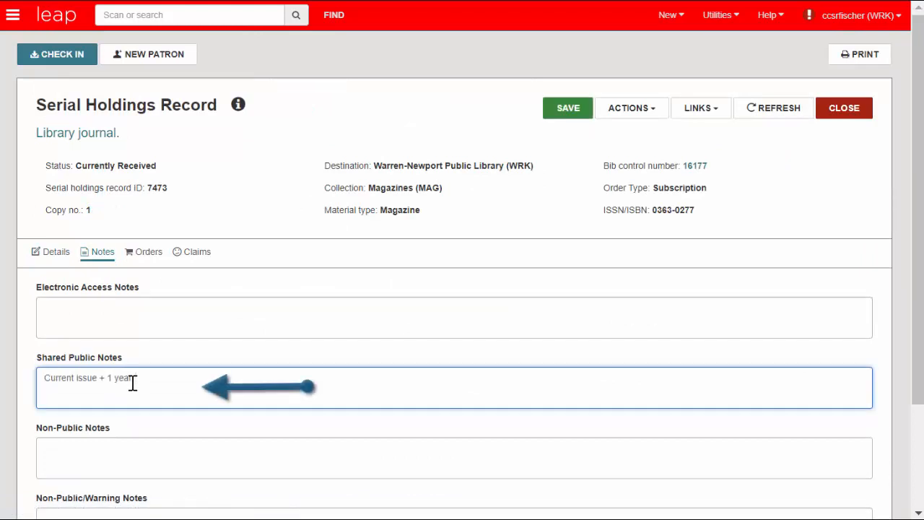
# Find and assign EBSCO Services Serials Example as the supplier in the holdings record's purchase order details, using a filtered supplier search
pyautogui.click(148, 259)
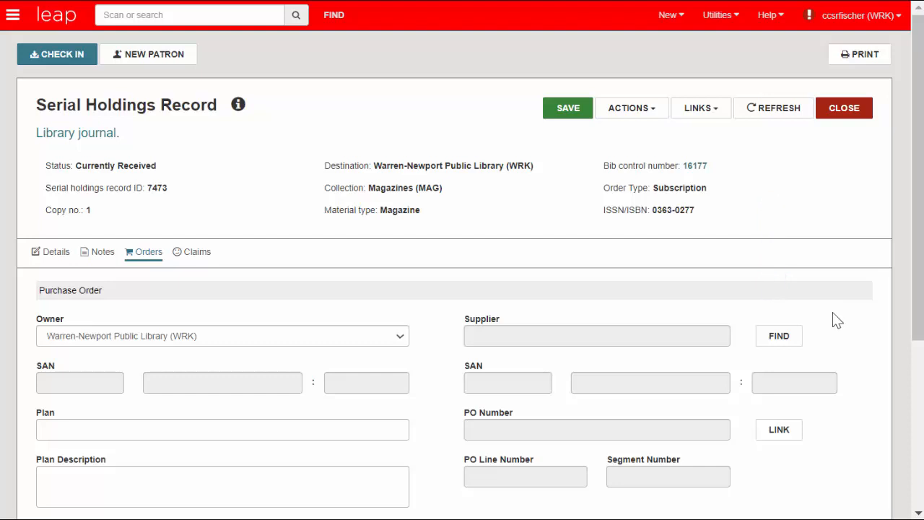
pyautogui.click(788, 344)
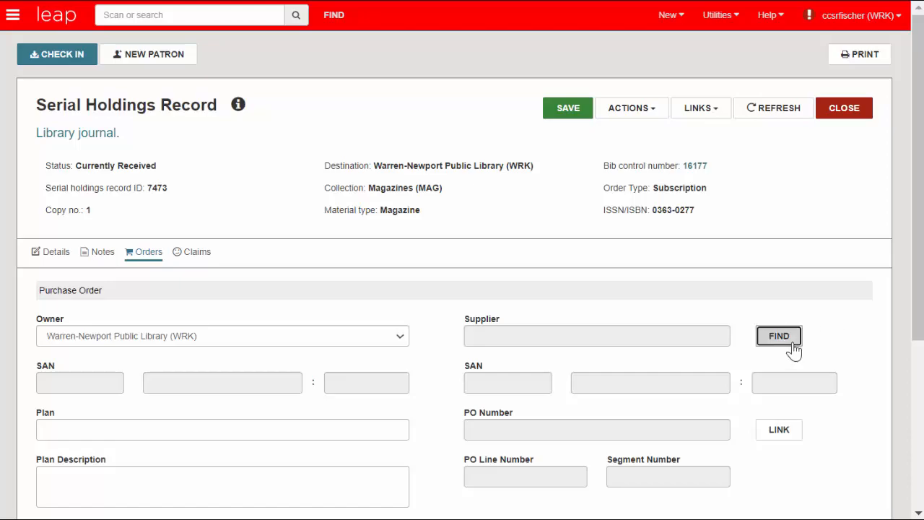
pyautogui.click(708, 160)
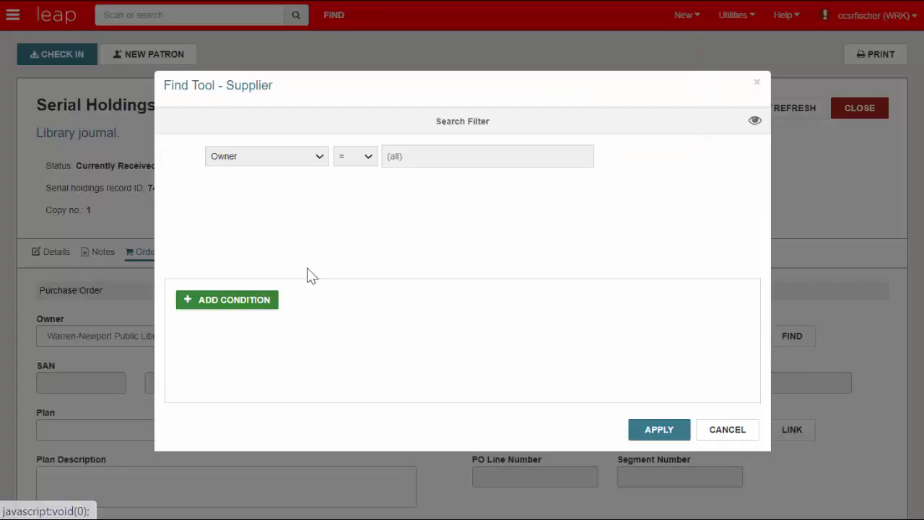
pyautogui.click(659, 430)
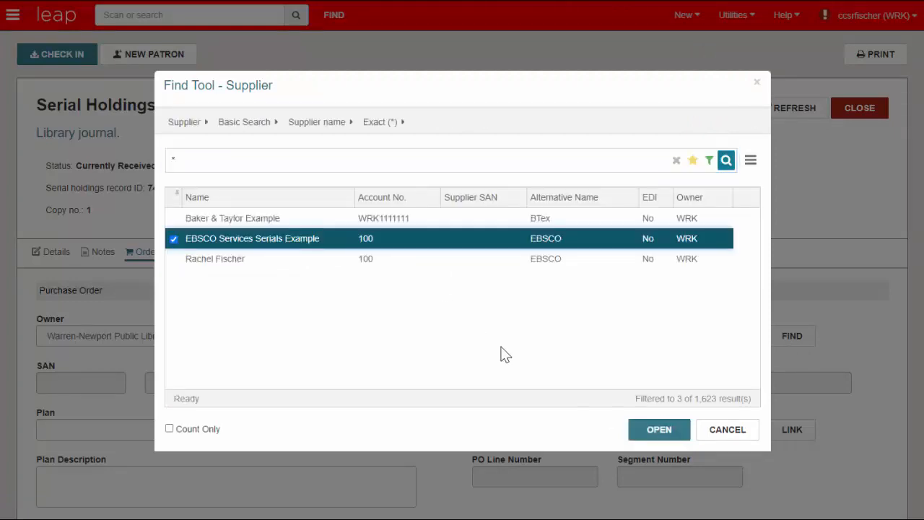
pyautogui.click(653, 431)
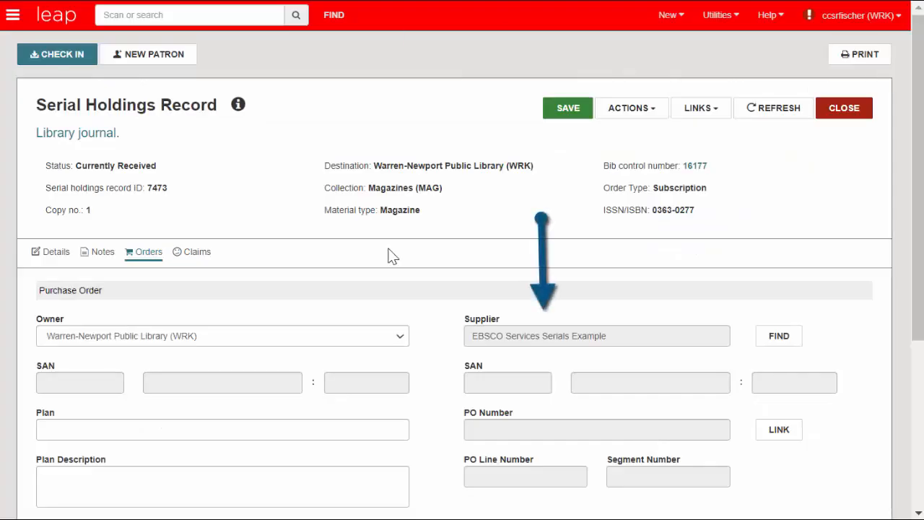
# Check the claim settings of the serial holdings record, then save and close the record
pyautogui.click(196, 251)
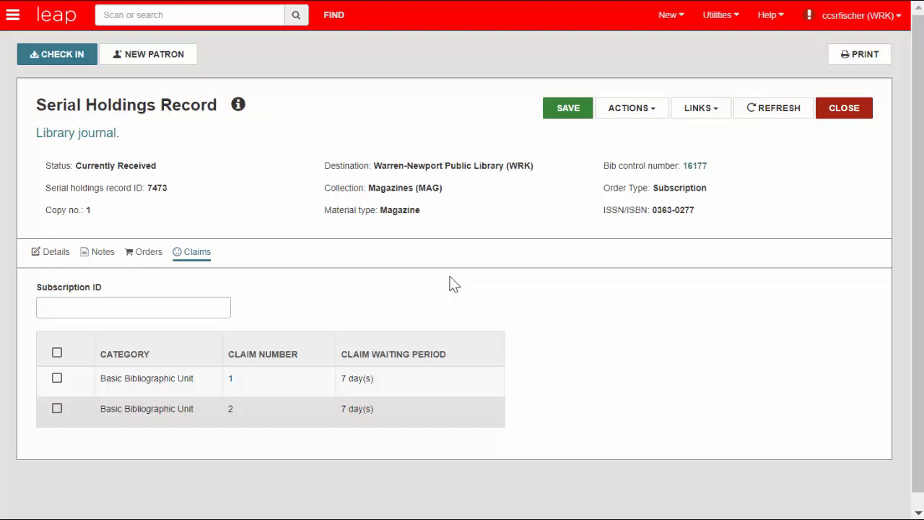
pyautogui.click(567, 114)
pyautogui.click(844, 108)
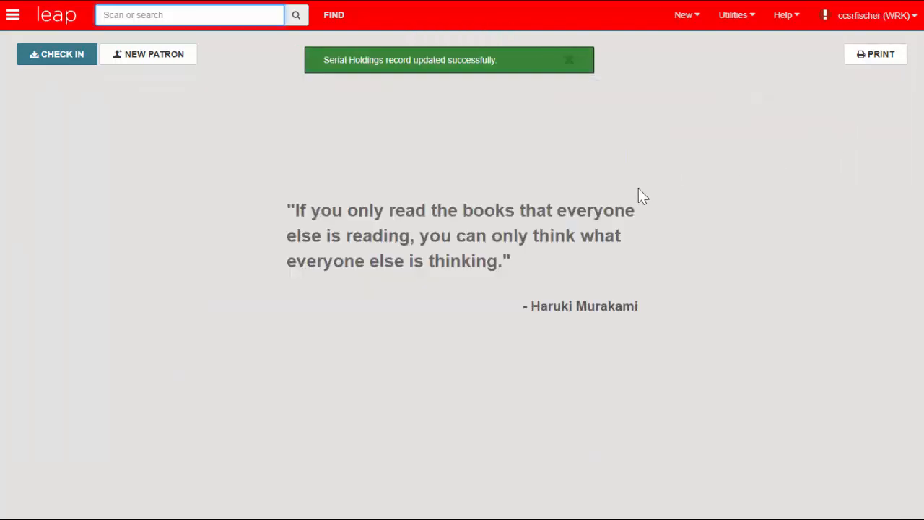